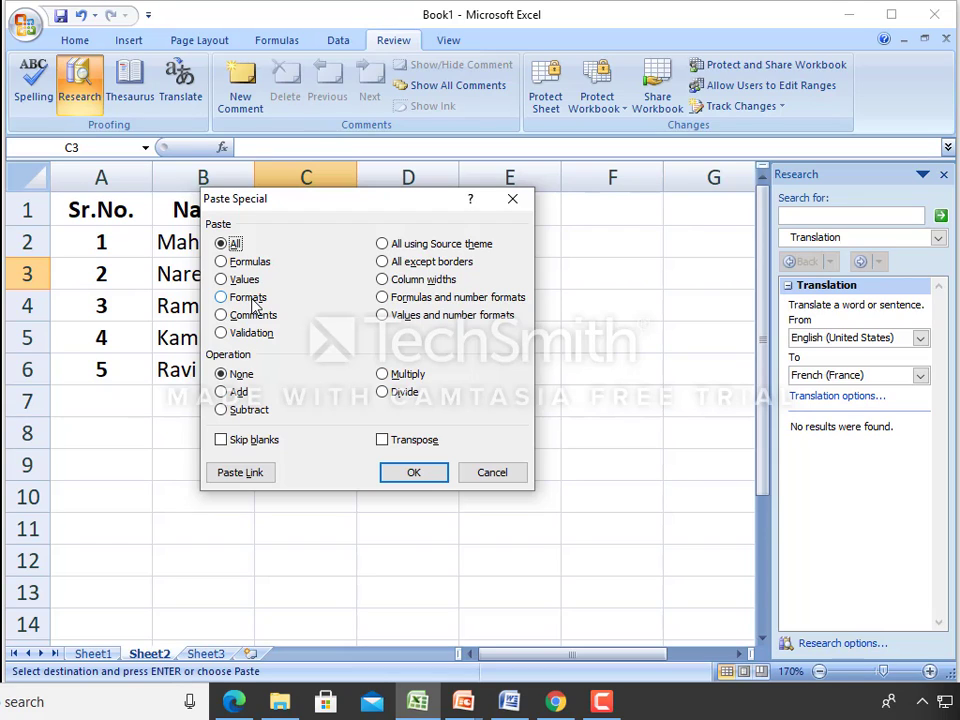
left_click(255, 303)
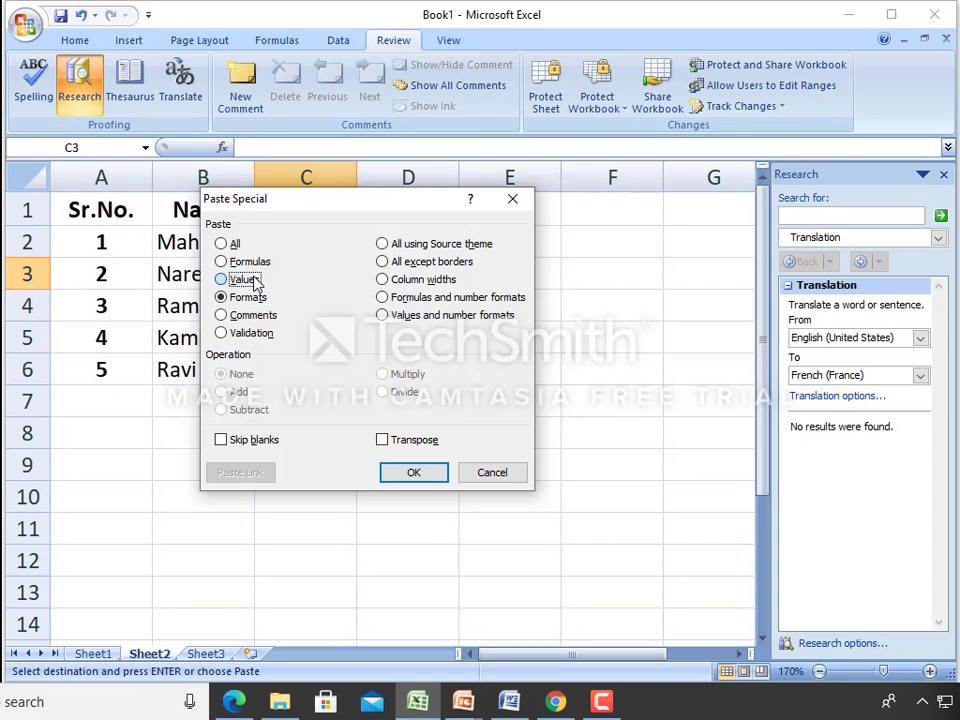
left_click(254, 283)
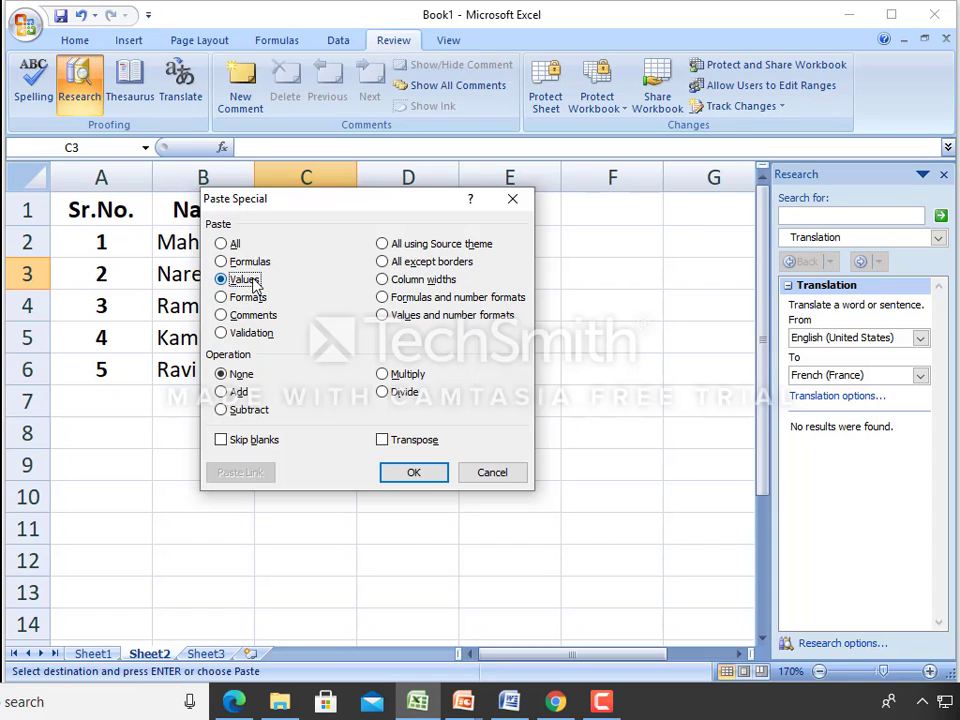
left_click(508, 476)
left_click(430, 462)
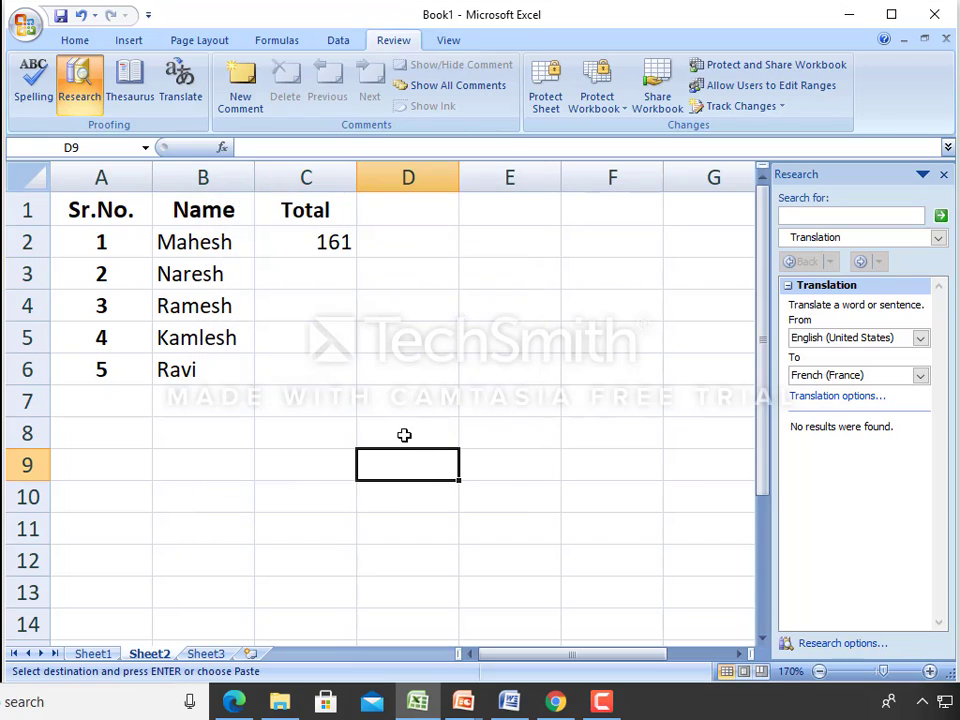
- Copy the total in F3 of Sheet1 and paste it as a link into C3 of Sheet2
left_click(91, 654)
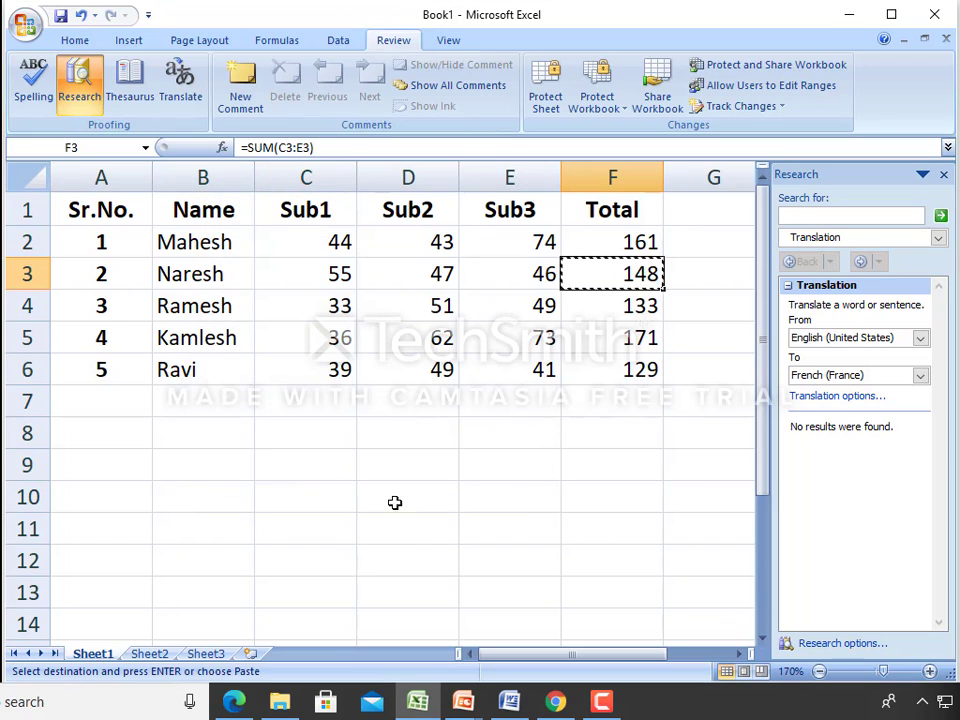
right_click(606, 283)
left_click(652, 320)
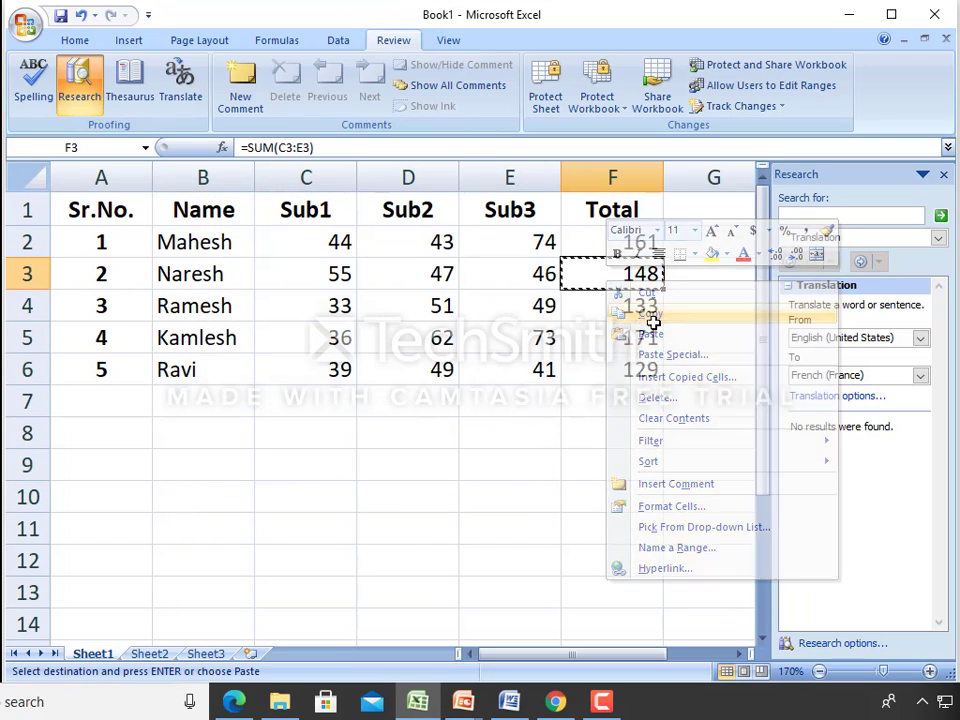
left_click(150, 654)
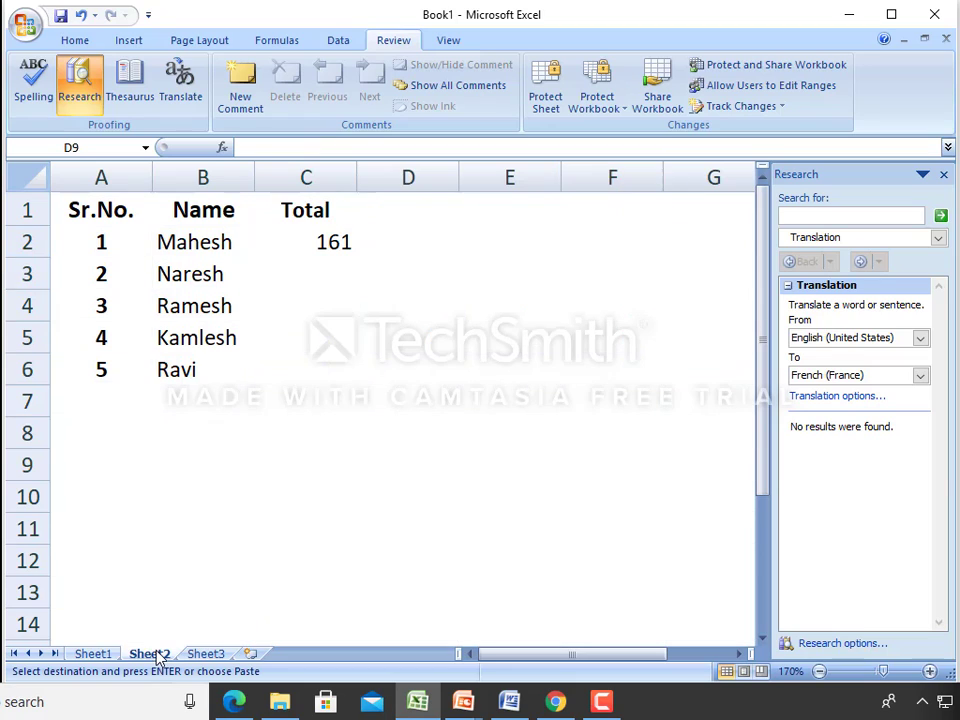
left_click(305, 278)
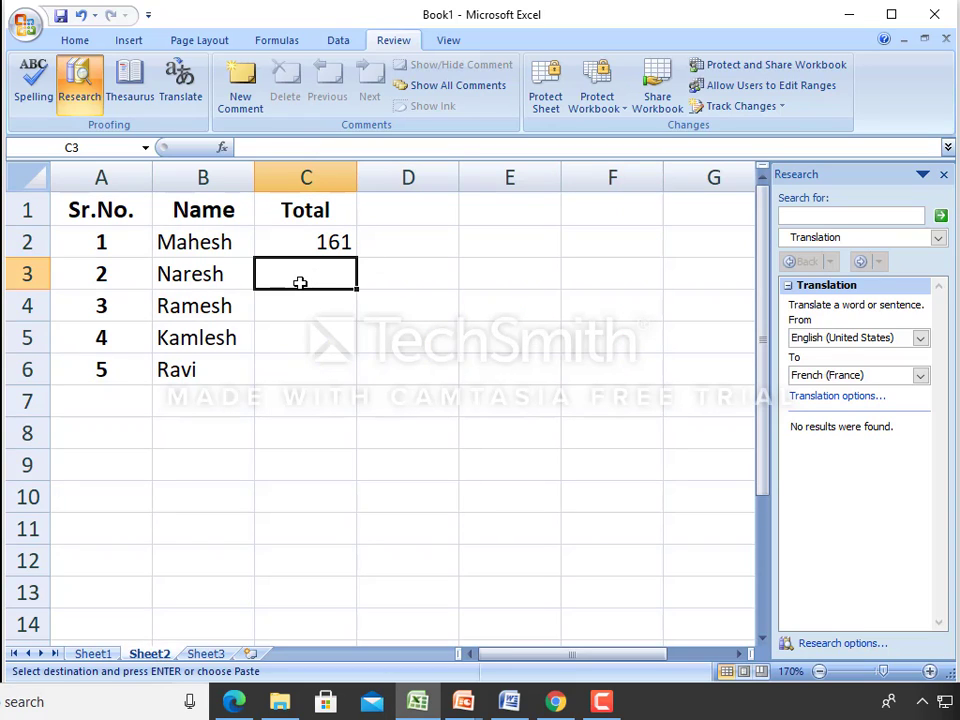
right_click(301, 281)
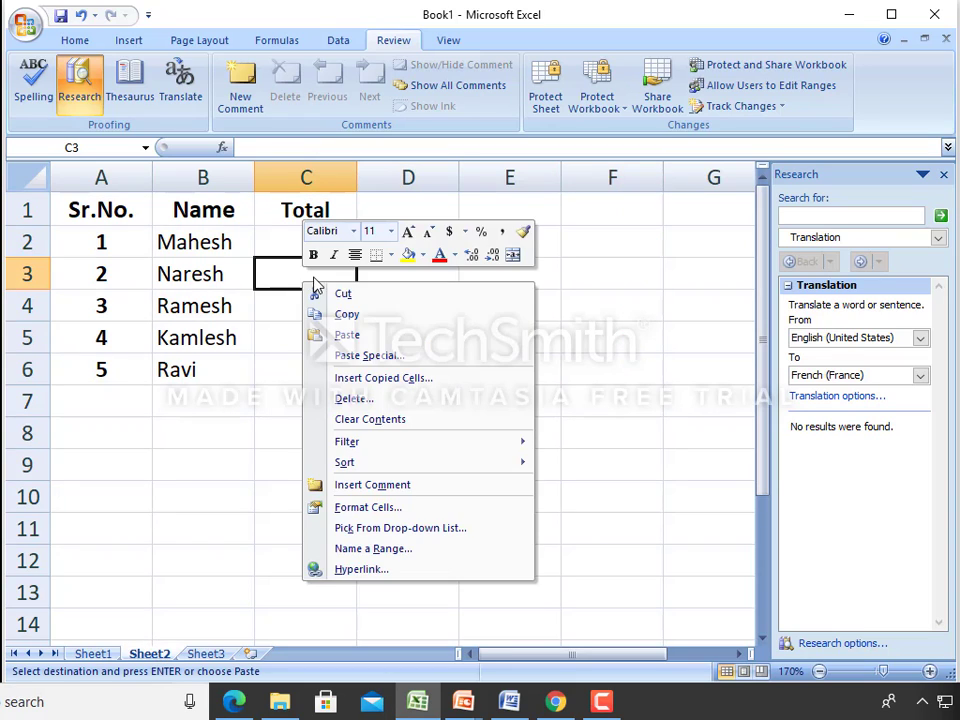
left_click(366, 356)
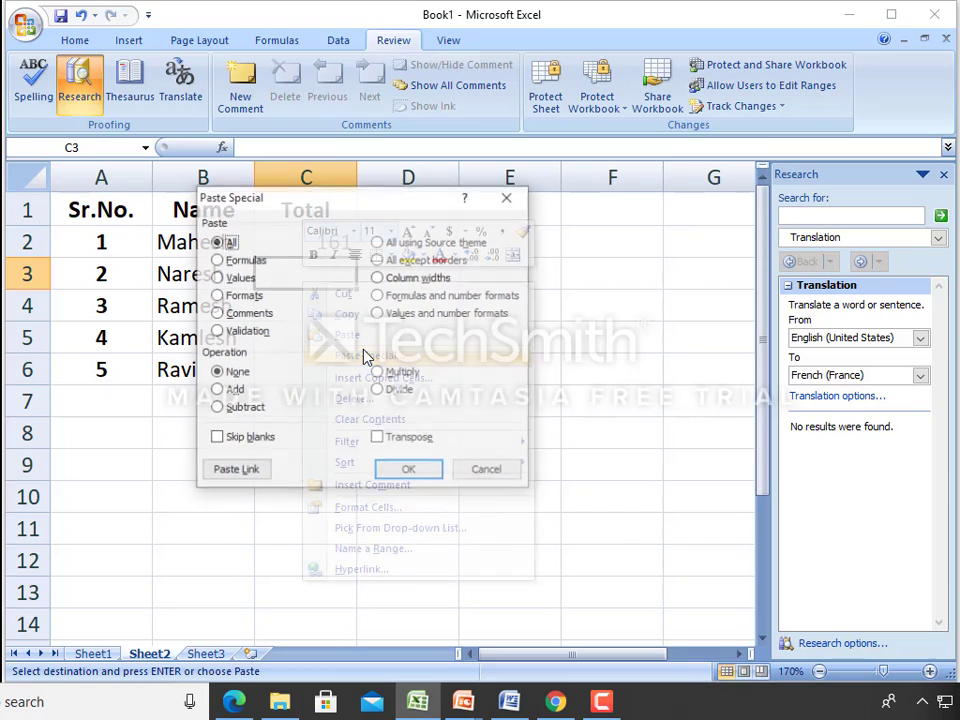
left_click(233, 475)
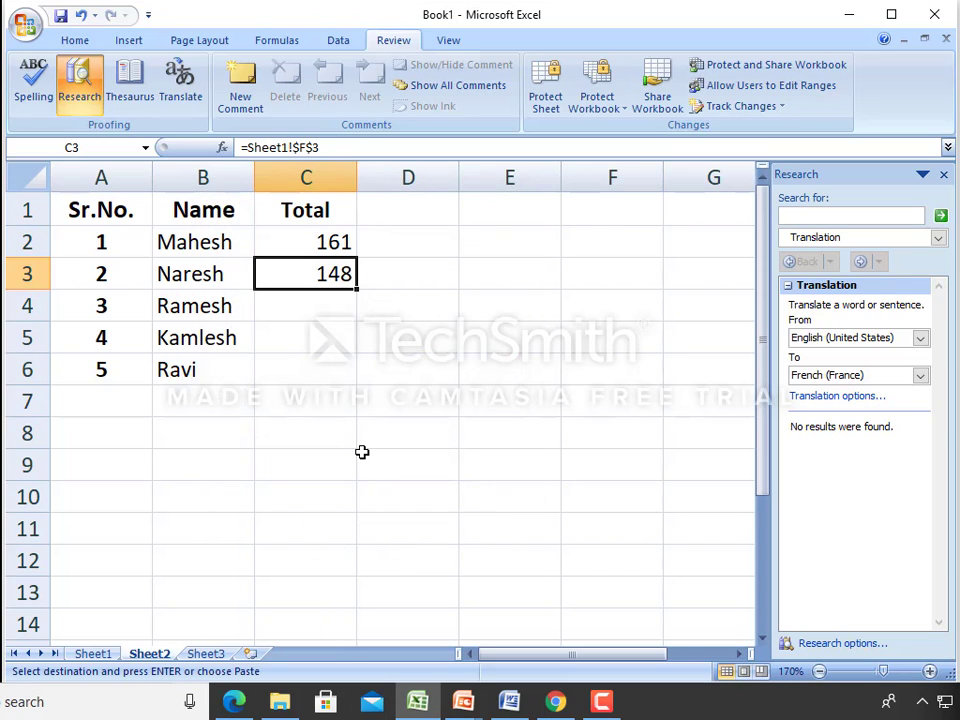
- Compare the formulas in the Total cells C2 and C3 of Sheet2 to see how each refers to Sheet1
left_click(362, 452)
left_click(331, 273)
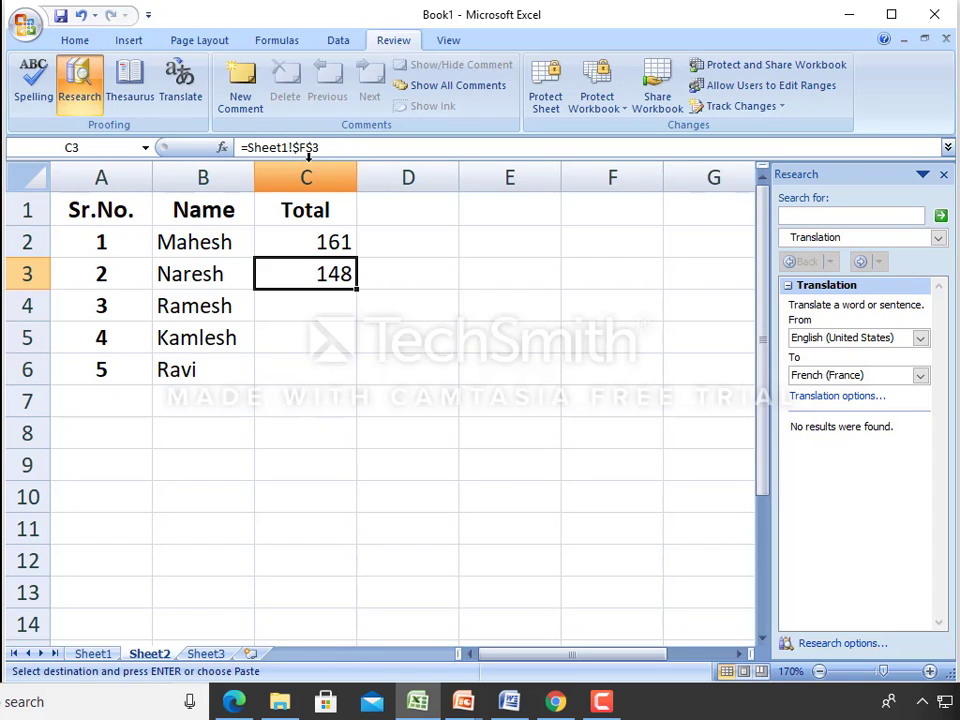
left_click(403, 311)
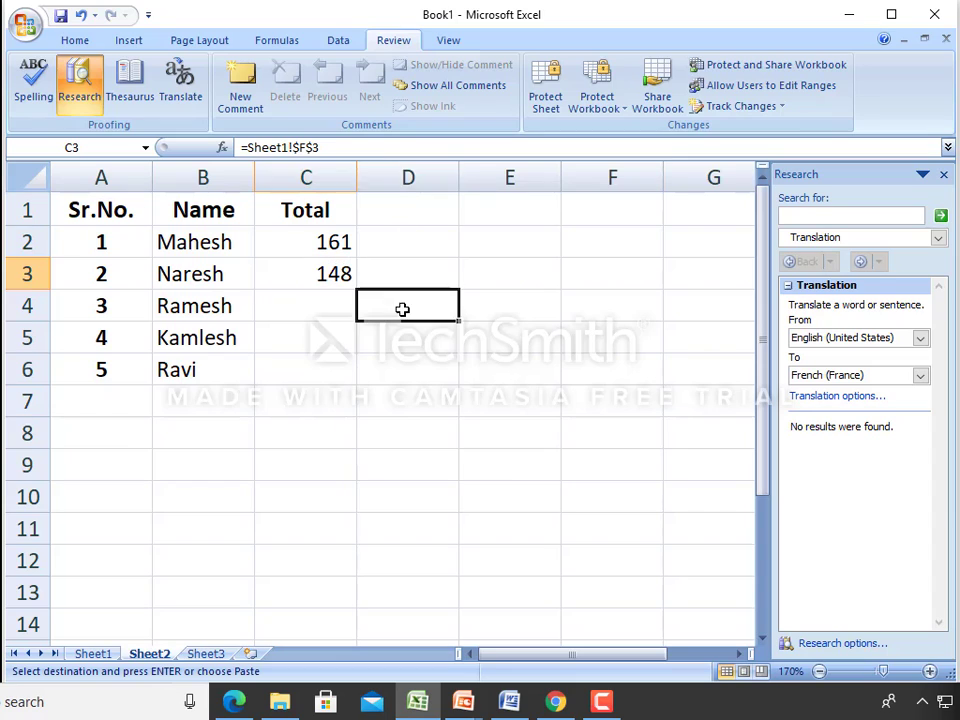
left_click(339, 274)
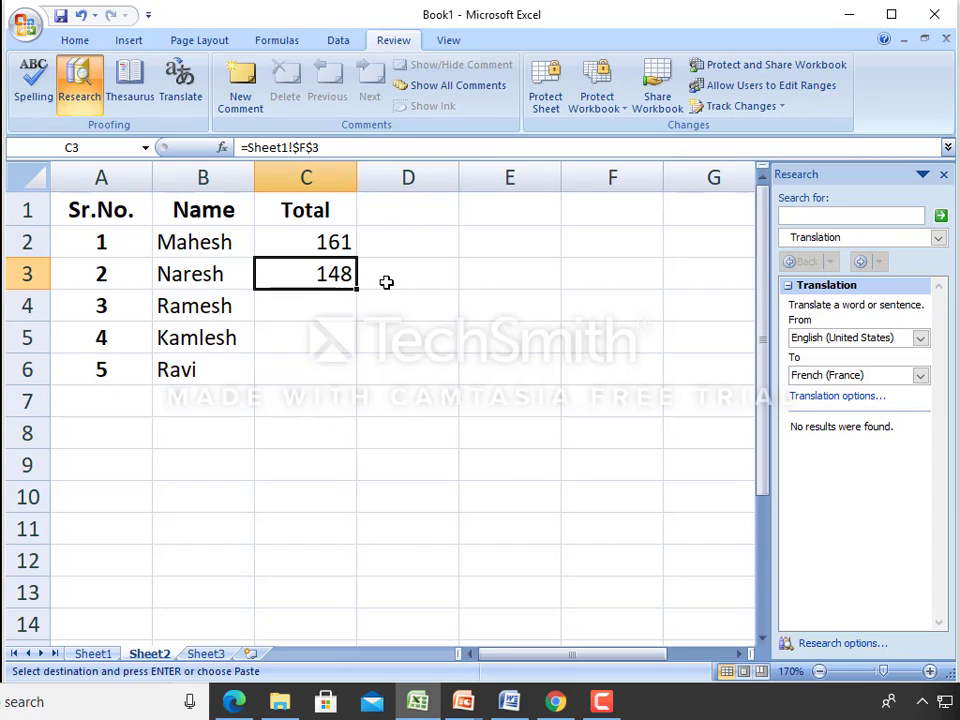
left_click(322, 243)
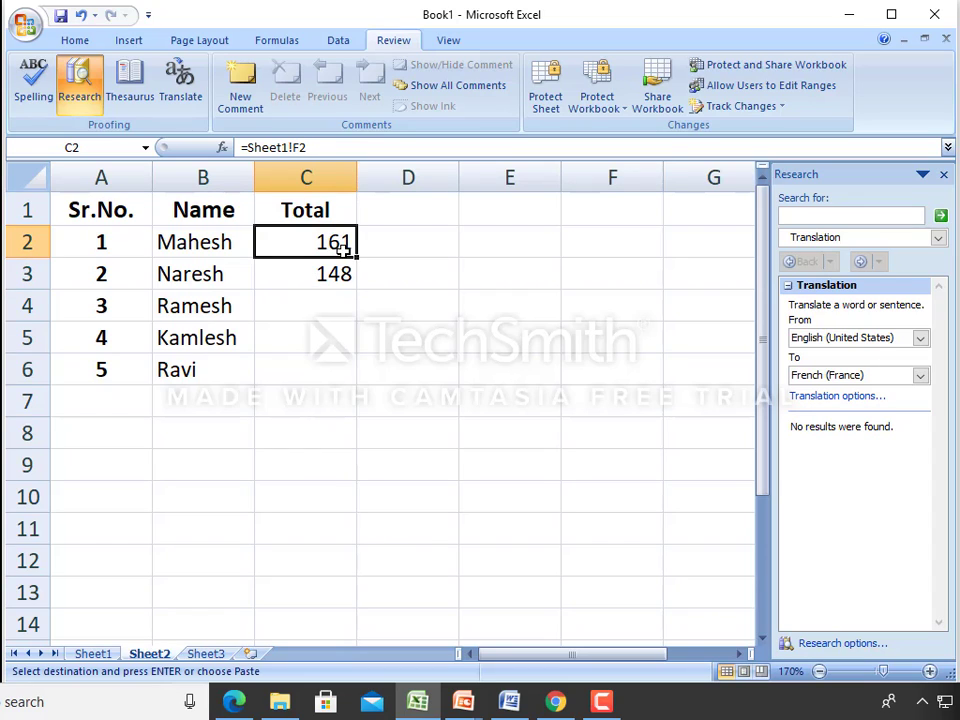
left_click(337, 270)
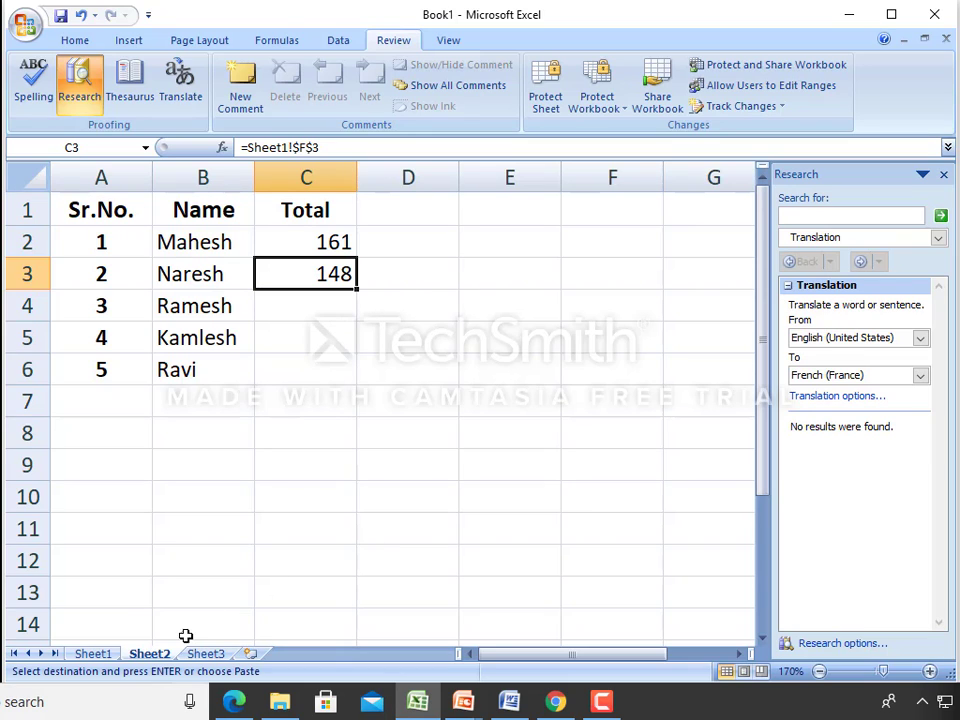
- Set the Sub3 mark in E3 of Sheet1 to 52 and check the linked total in C3 of Sheet2
left_click(93, 653)
left_click(522, 280)
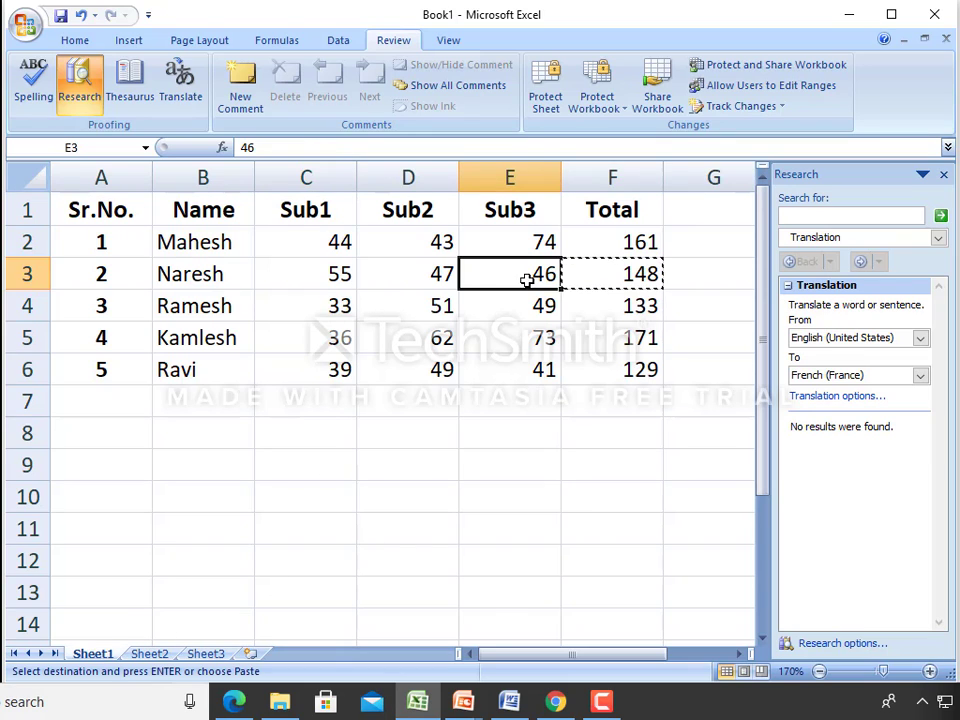
key("Escape")
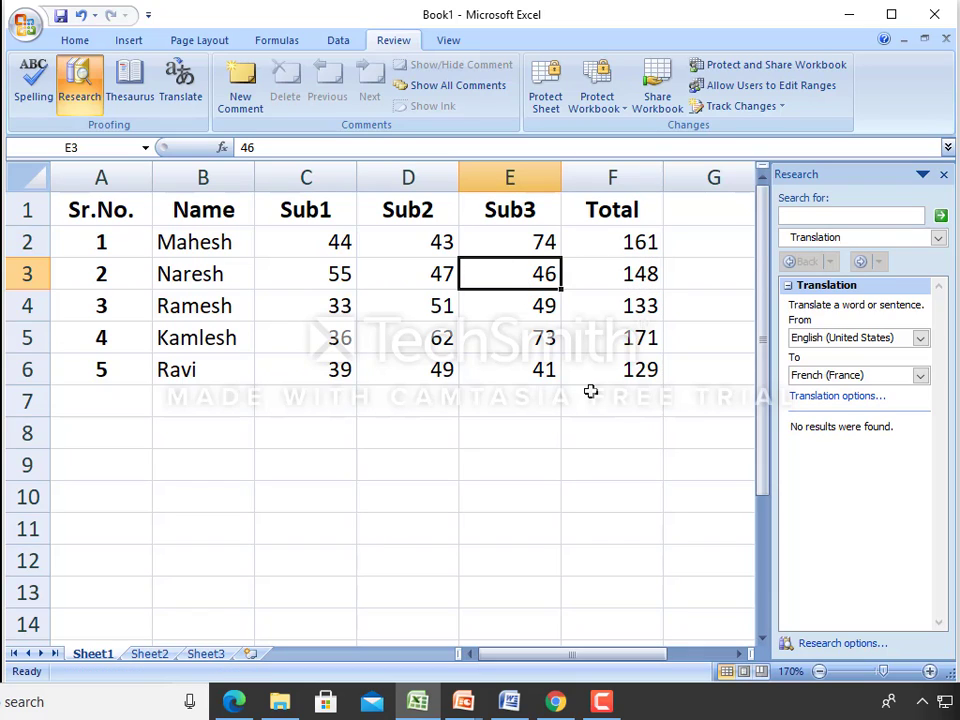
type("52")
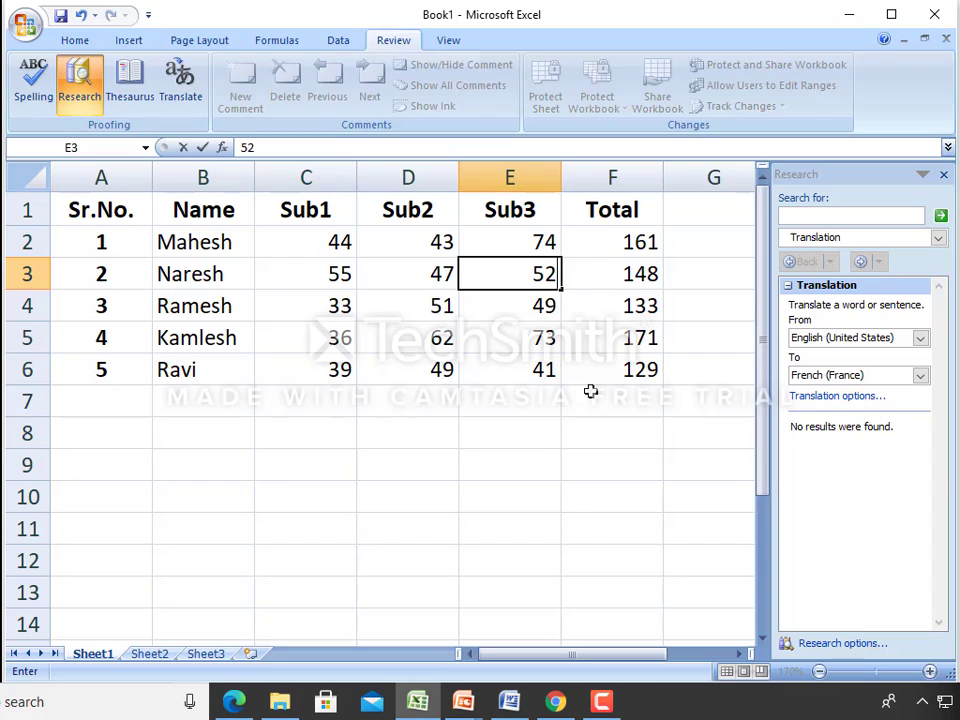
key("Return")
left_click(606, 274)
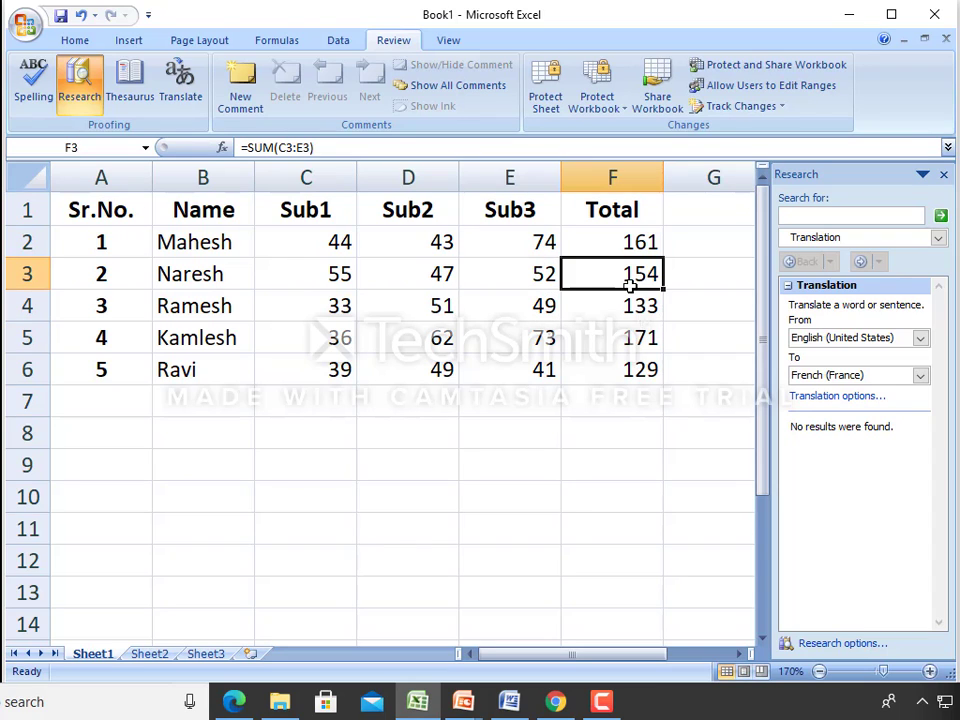
left_click(160, 653)
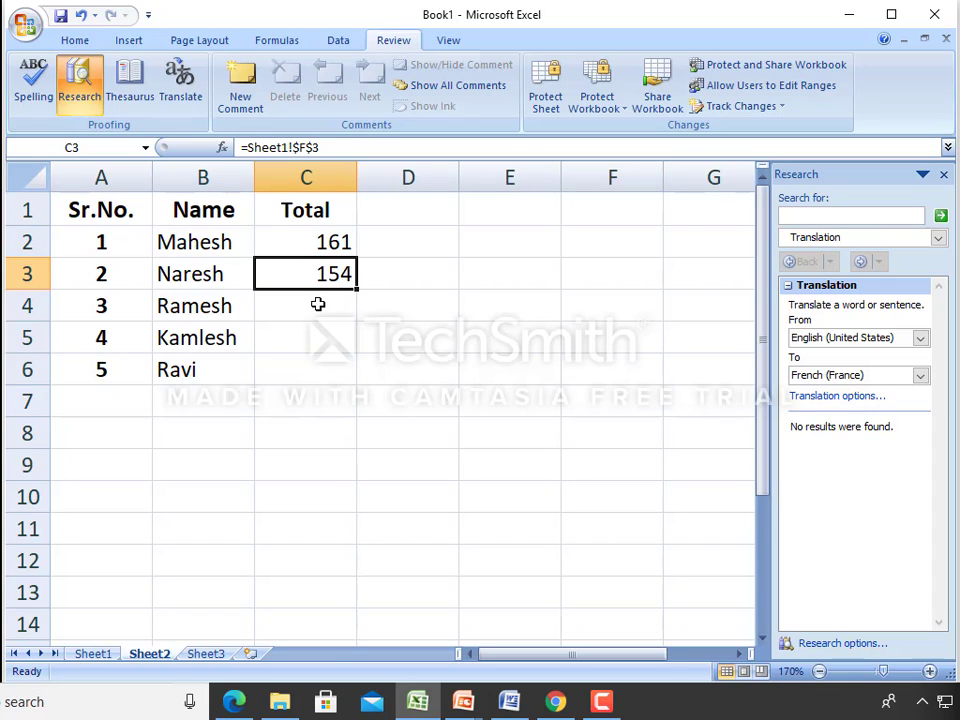
left_click(476, 317)
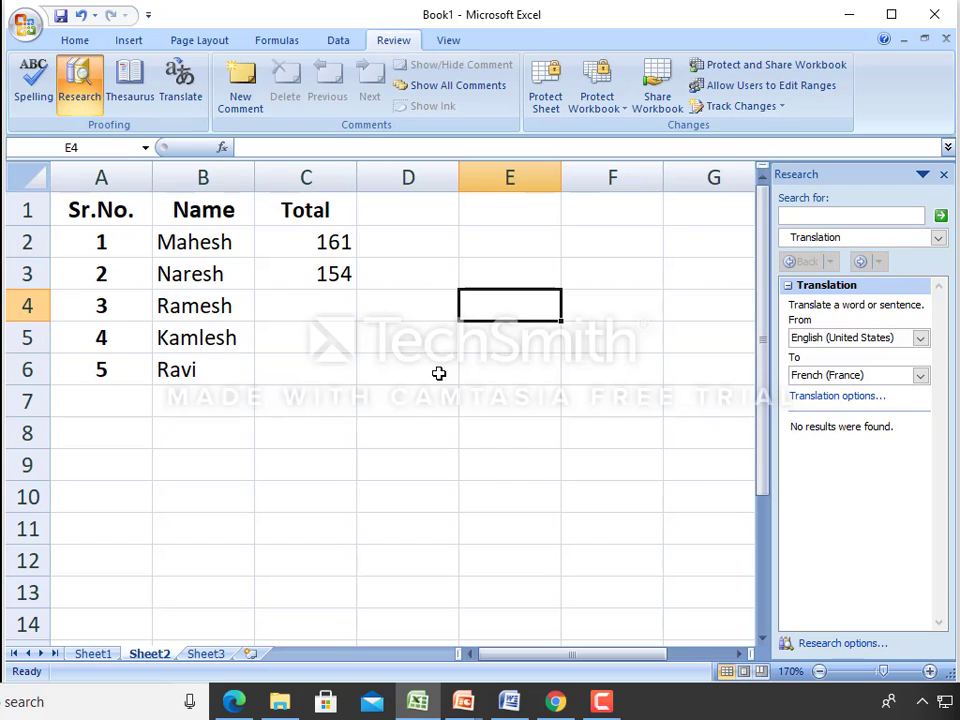
key("alt+Tab")
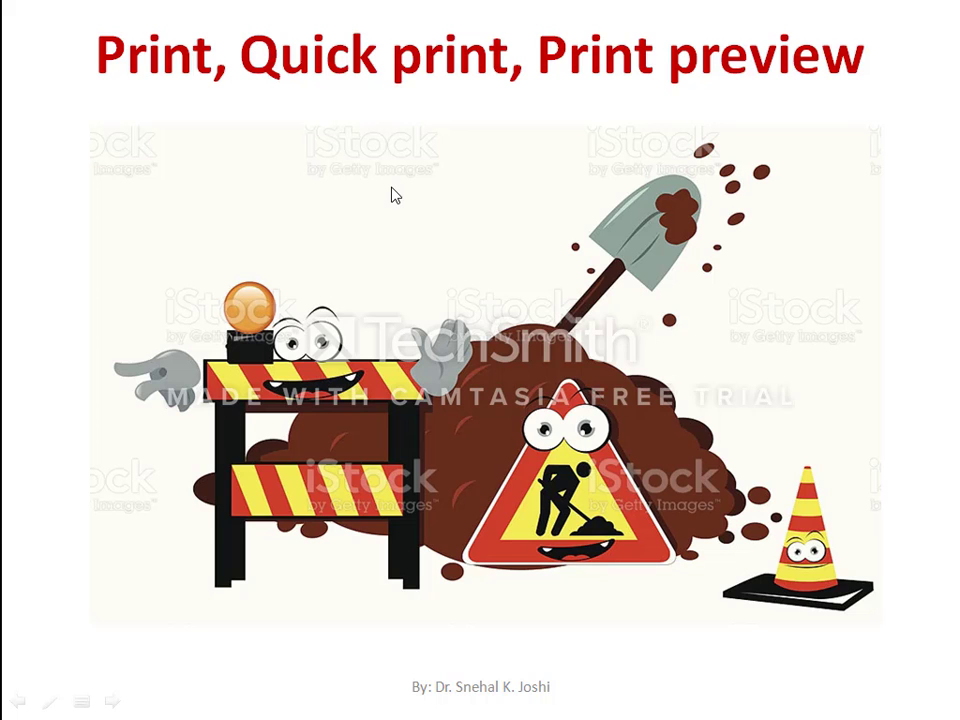
key("alt+Tab")
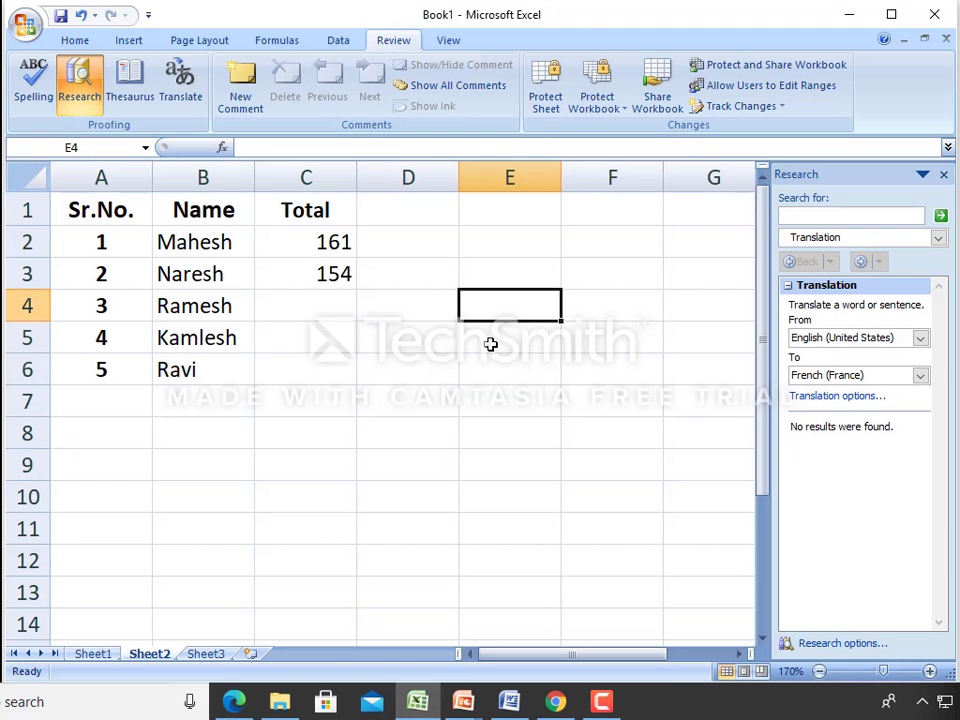
- Open the print settings for Sheet1 and examine the list of available printers, keeping HP LaserJet 1020
left_click(101, 653)
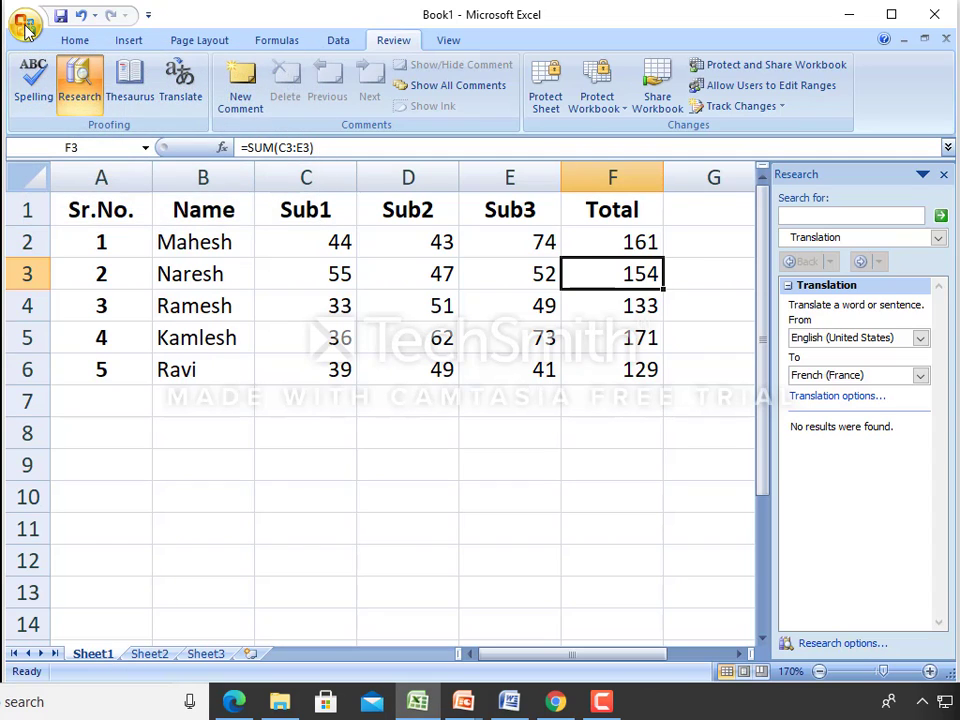
left_click(24, 25)
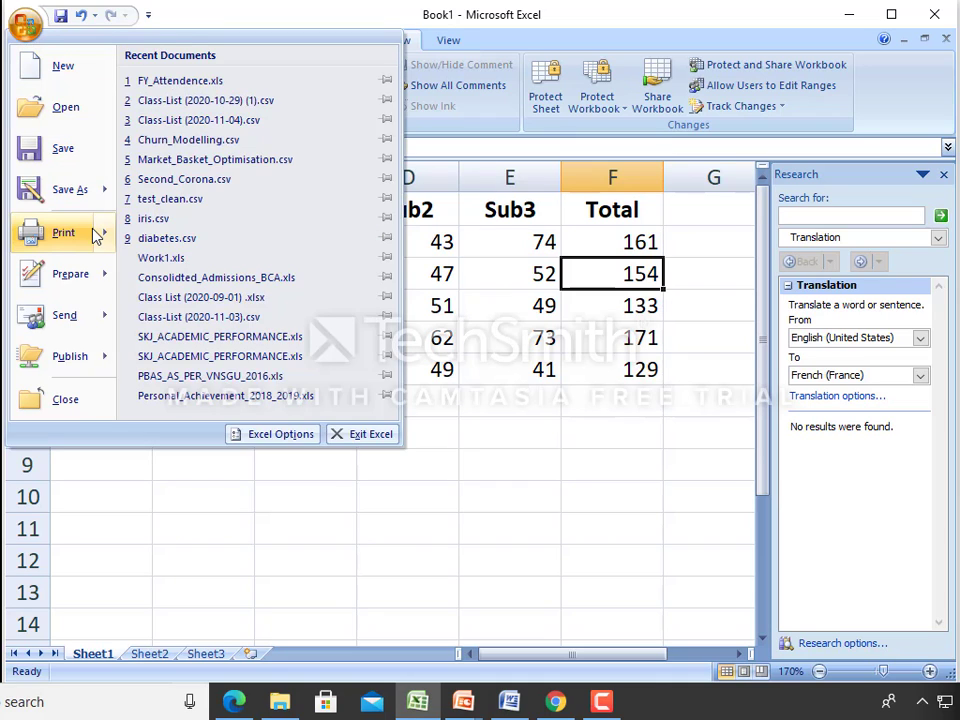
mouse_move(101, 235)
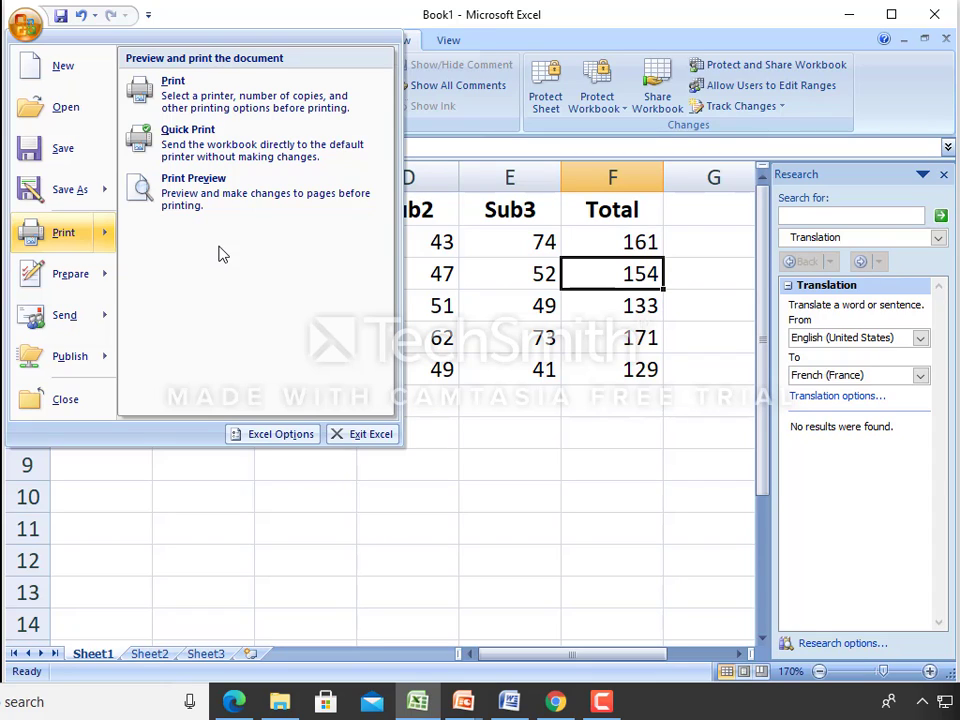
left_click(222, 97)
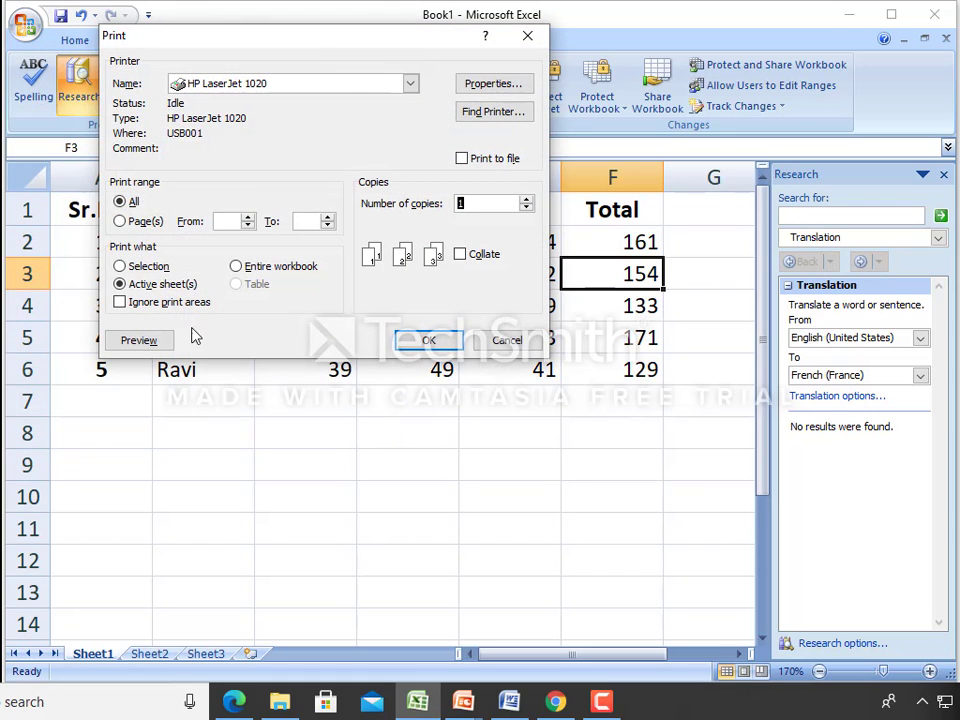
left_click(409, 85)
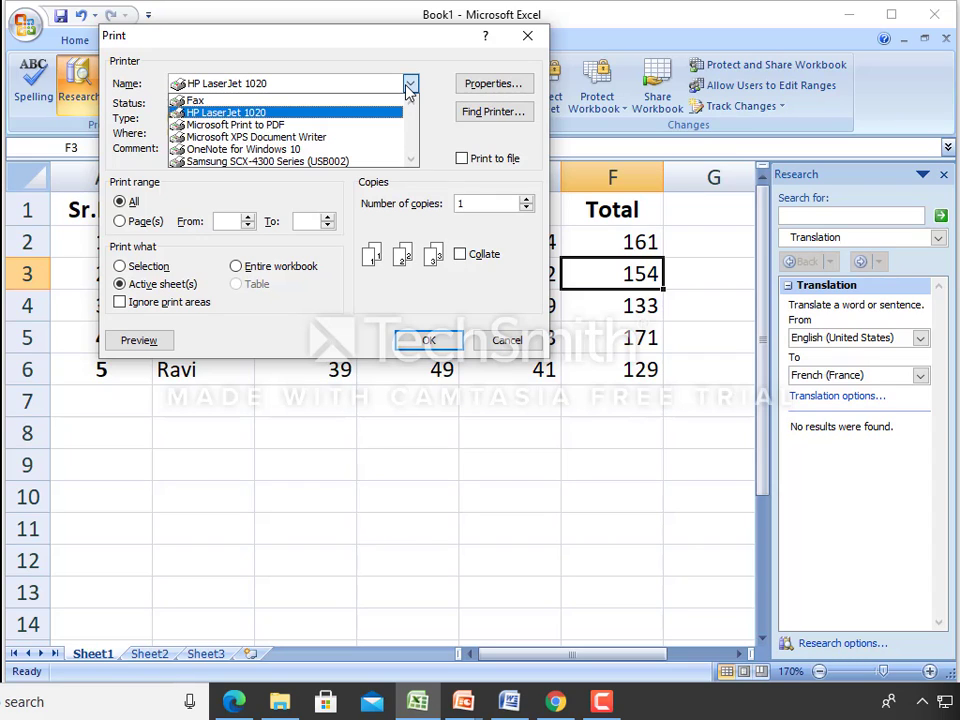
left_click(408, 85)
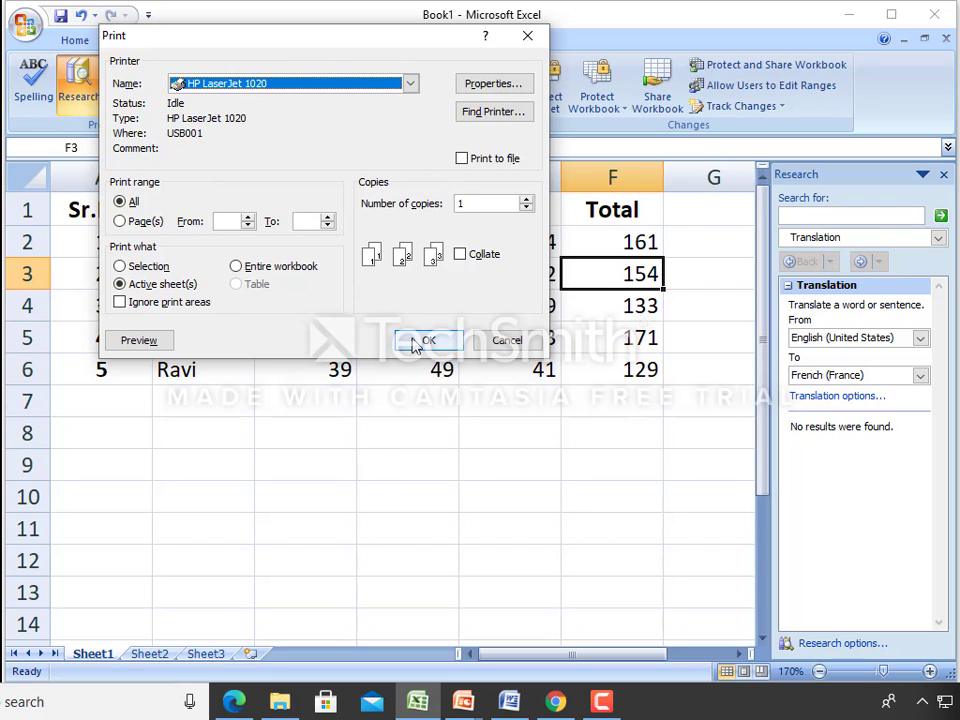
- View the print preview of Sheet1, close it, and look over the available printing commands
left_click(139, 341)
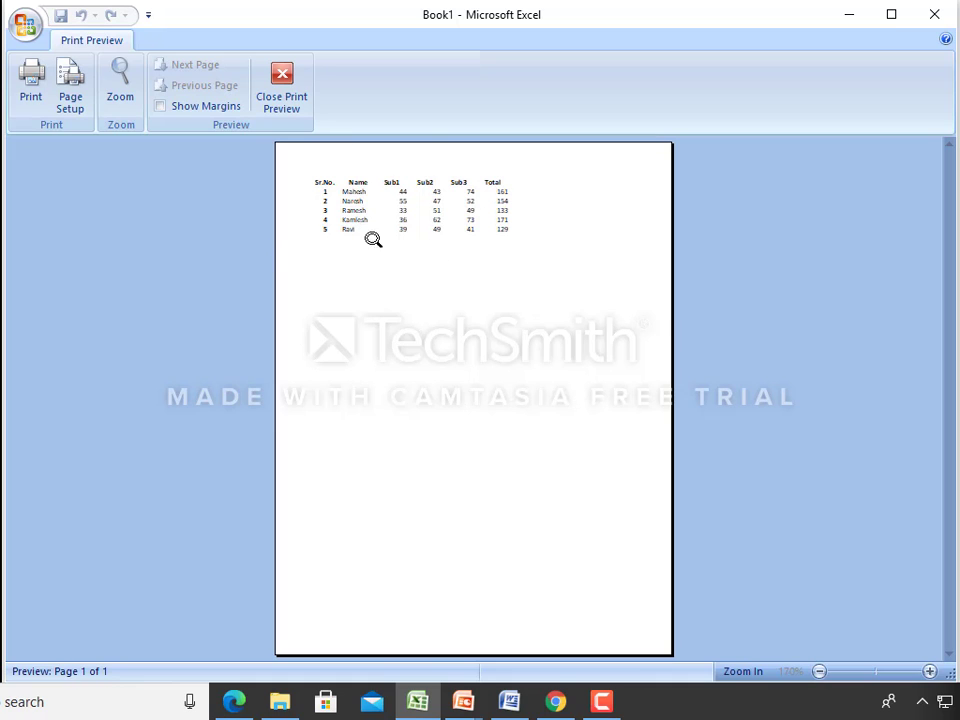
left_click(280, 90)
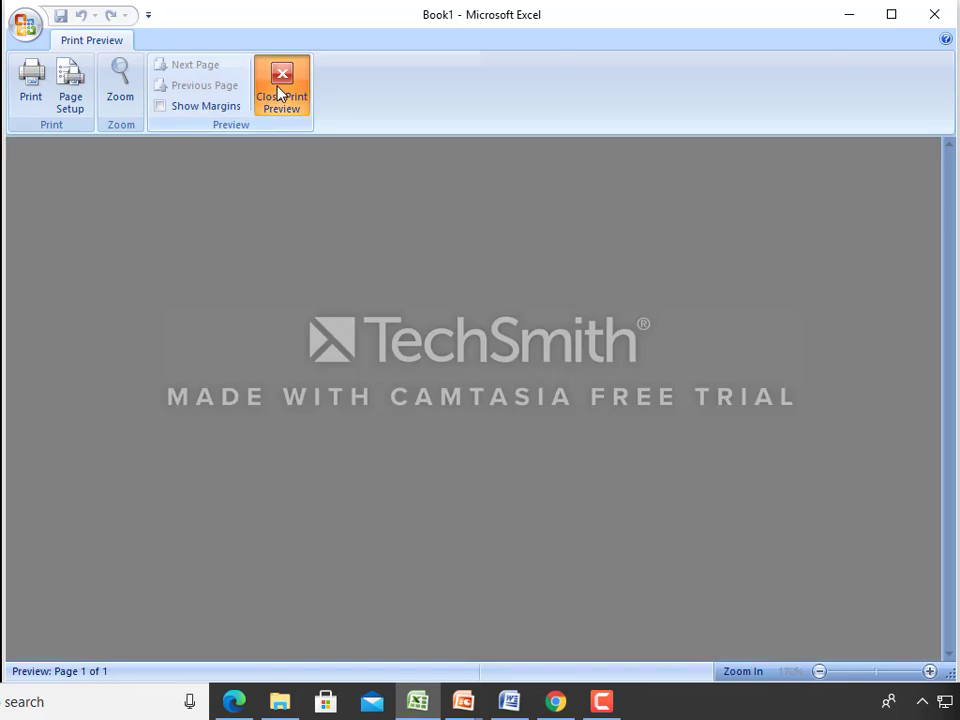
left_click(28, 27)
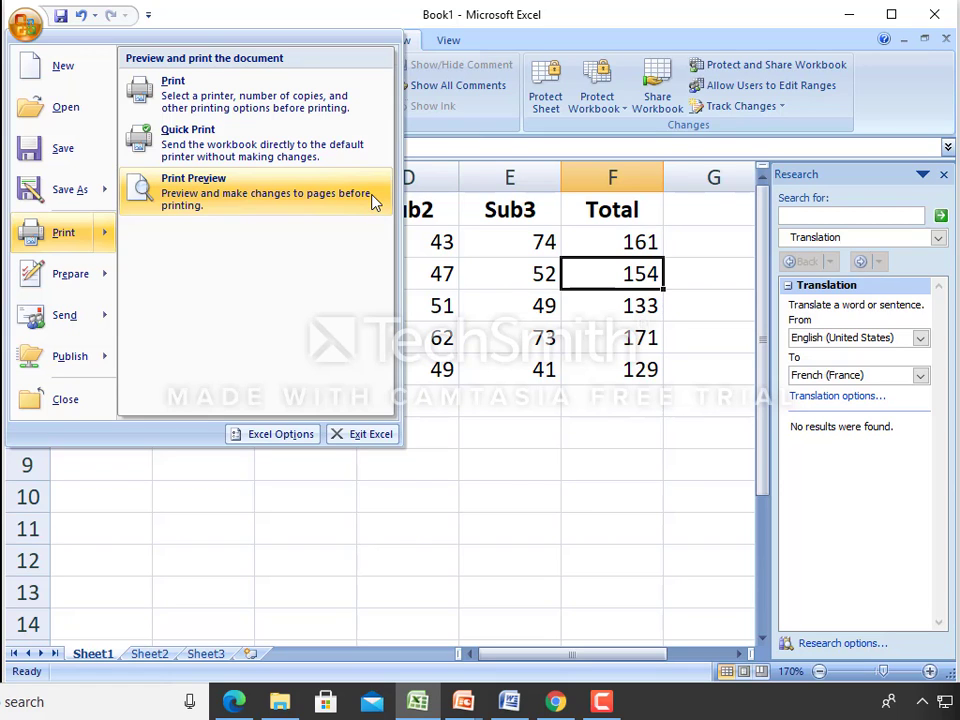
left_click(495, 305)
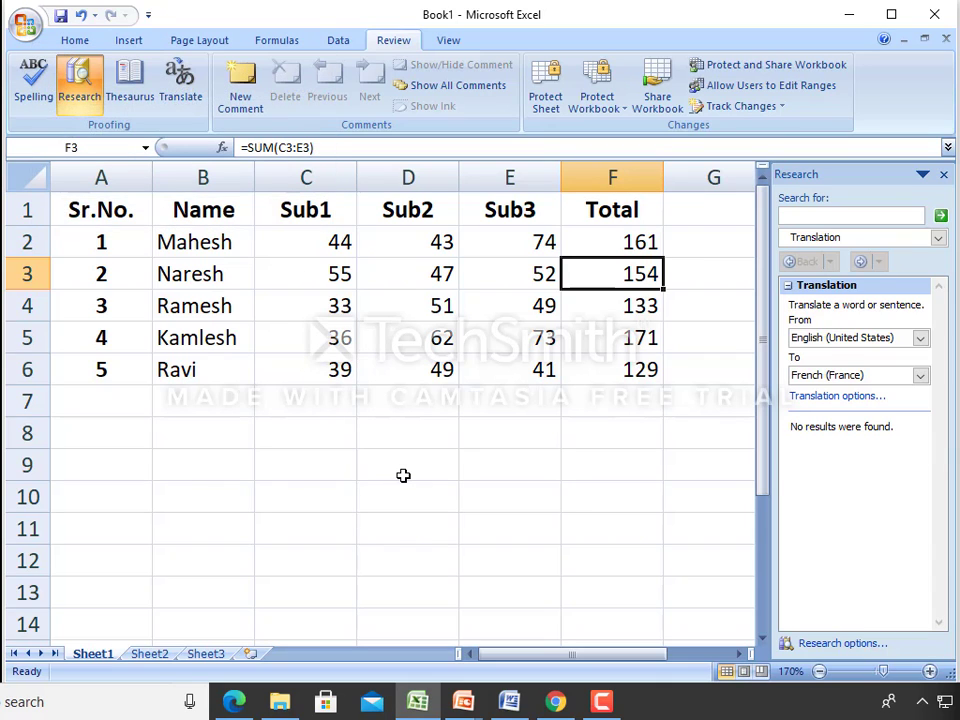
- Switch to the PowerPoint slide show and advance to the Split, Hide and Freeze Worksheet slide
key("alt+Tab")
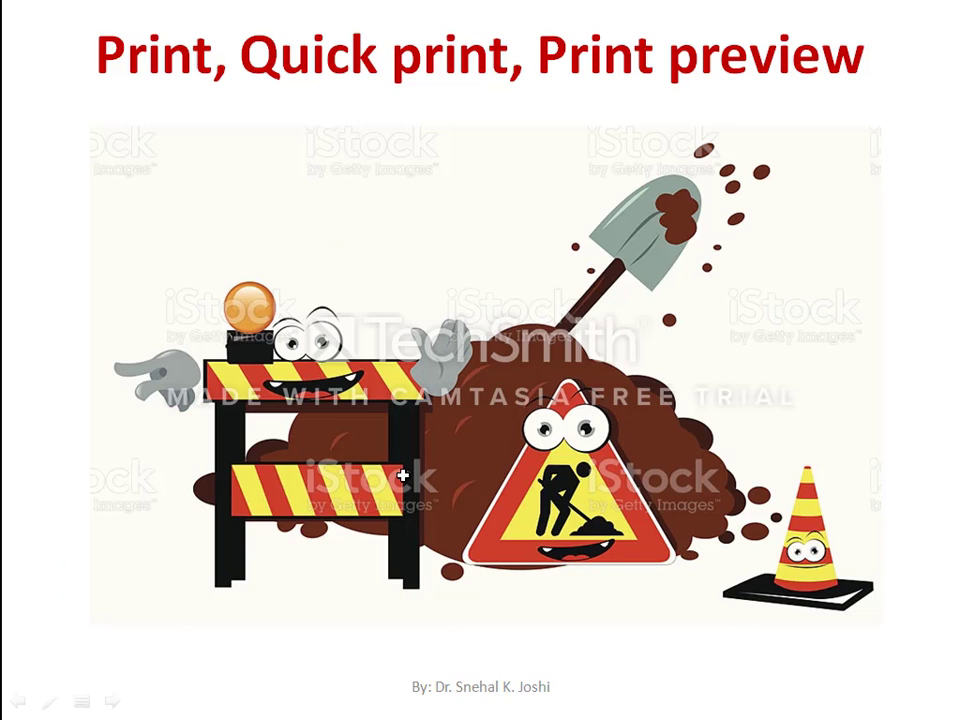
left_click(547, 308)
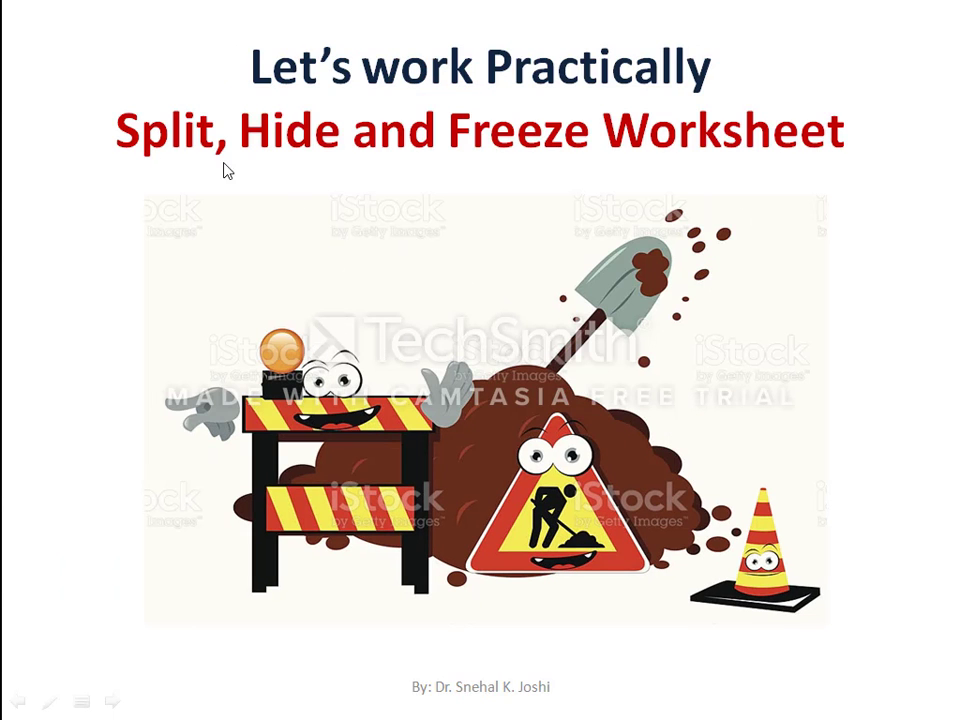